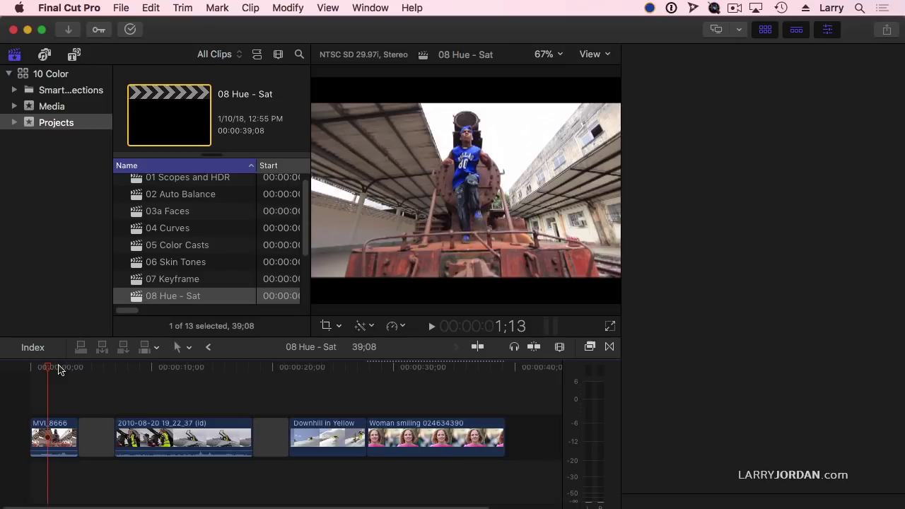
Step: Show the color inspector and add a Hue/Saturation Curves correction to the MVI_8666 clip
{"action": "key", "text": "super+6"}
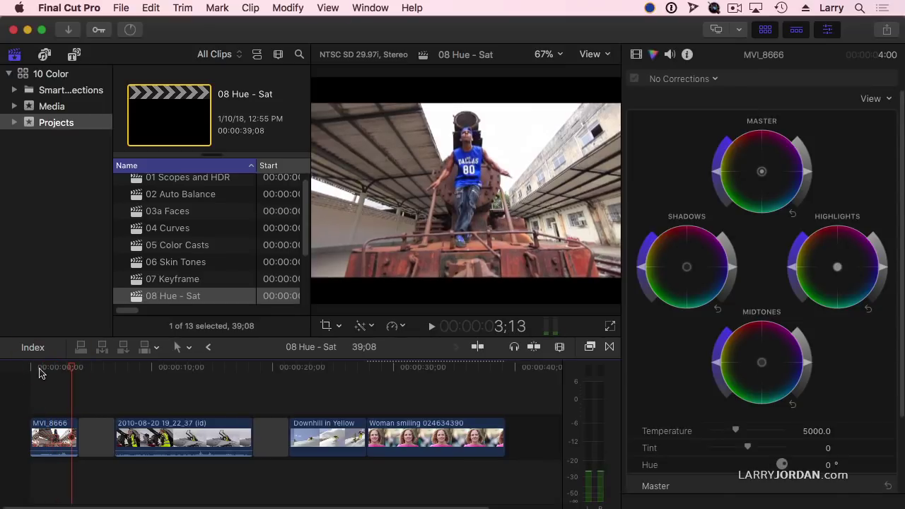
{"action": "left_click_drag", "start_coordinate": [72, 369], "coordinate": [44, 374]}
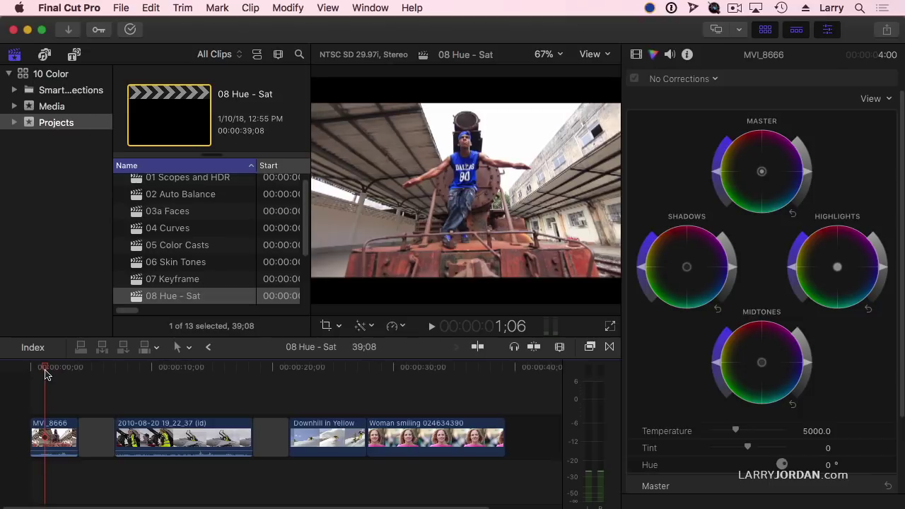
{"action": "left_click", "coordinate": [57, 439]}
{"action": "left_click", "coordinate": [692, 78]}
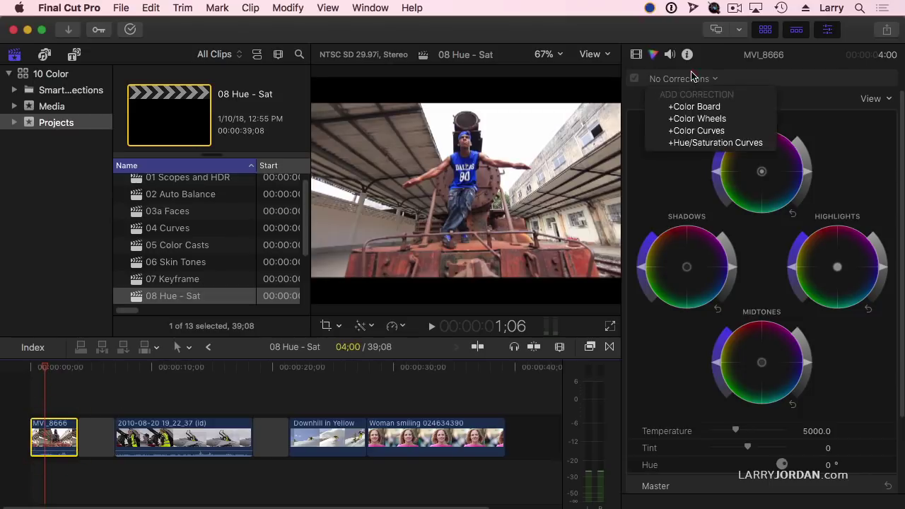
{"action": "left_click", "coordinate": [680, 79]}
{"action": "left_click", "coordinate": [680, 78]}
{"action": "left_click", "coordinate": [681, 141]}
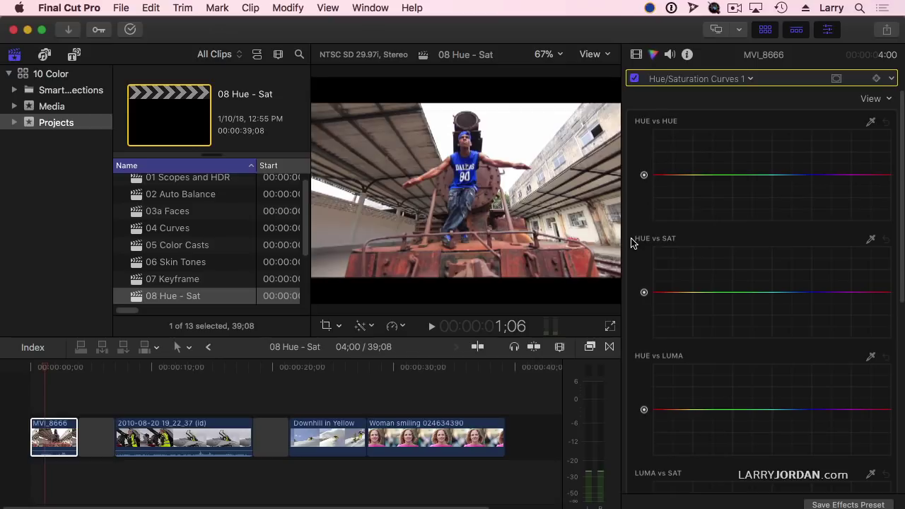
Step: Sample the blue jersey for the Hue vs Hue curve and raise the middle control point to turn the jersey green
{"action": "scroll", "coordinate": [671, 244], "scroll_direction": "down", "scroll_amount": 3}
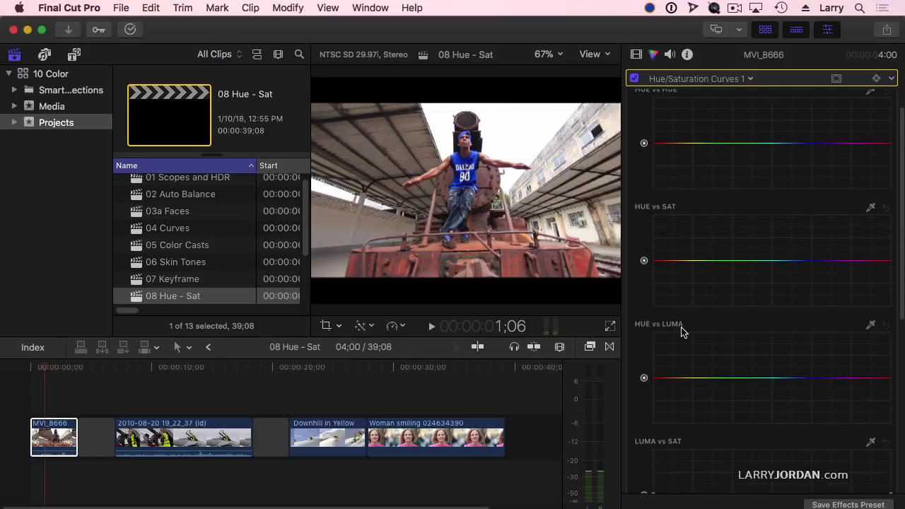
{"action": "scroll", "coordinate": [677, 336], "scroll_direction": "down", "scroll_amount": 5}
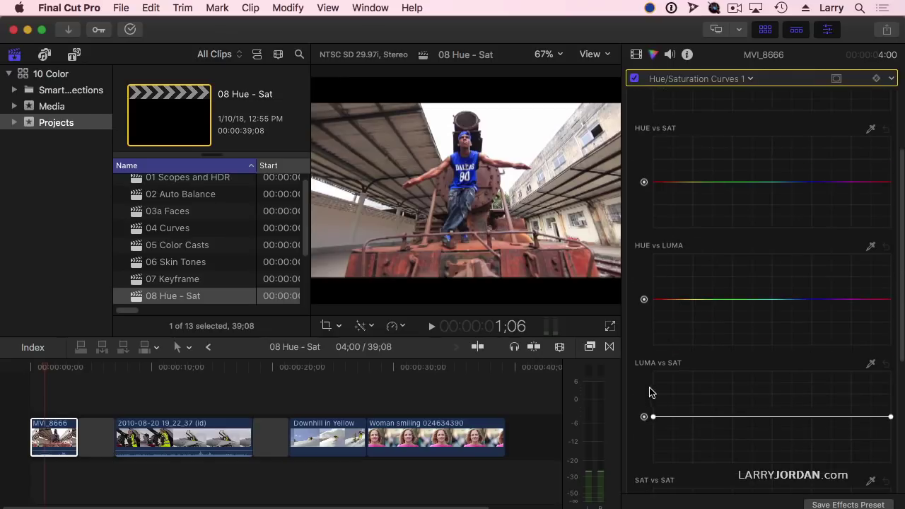
{"action": "scroll", "coordinate": [683, 369], "scroll_direction": "down", "scroll_amount": 2}
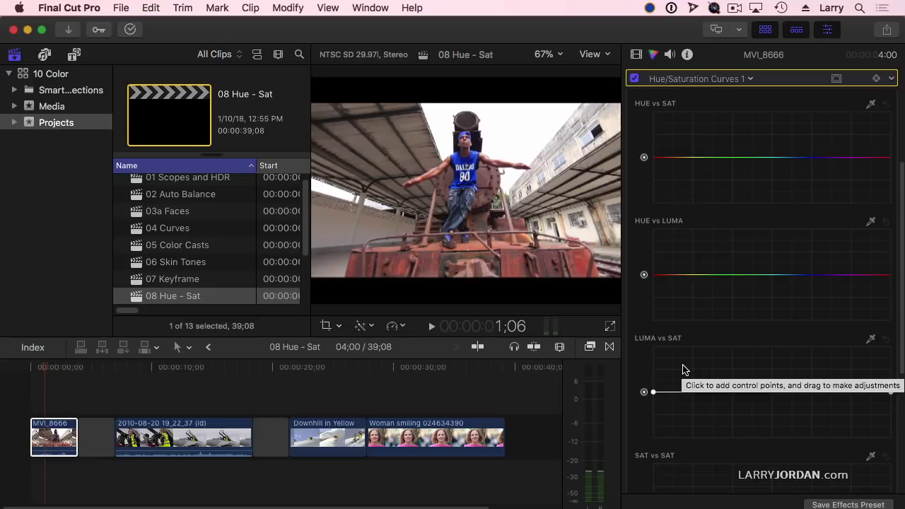
{"action": "scroll", "coordinate": [683, 317], "scroll_direction": "up", "scroll_amount": 8}
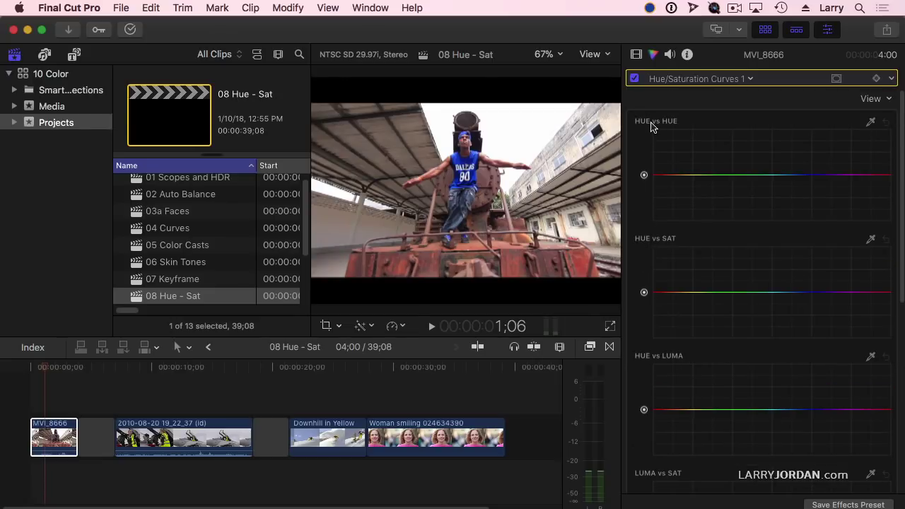
{"action": "left_click", "coordinate": [871, 123]}
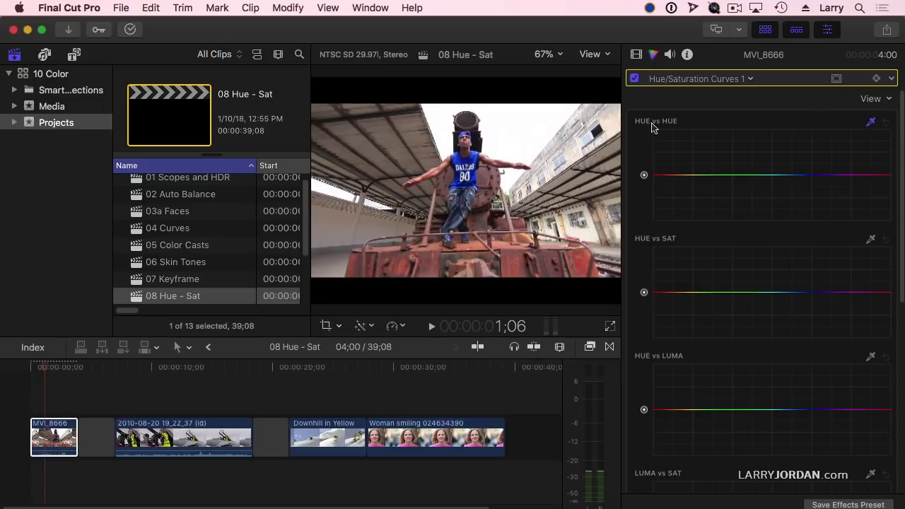
{"action": "left_click", "coordinate": [481, 172]}
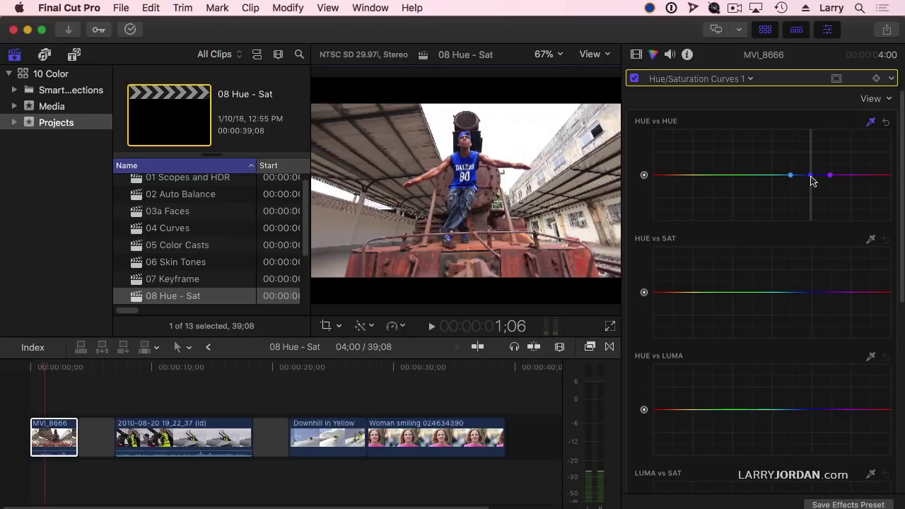
{"action": "left_click_drag", "start_coordinate": [812, 181], "coordinate": [809, 152]}
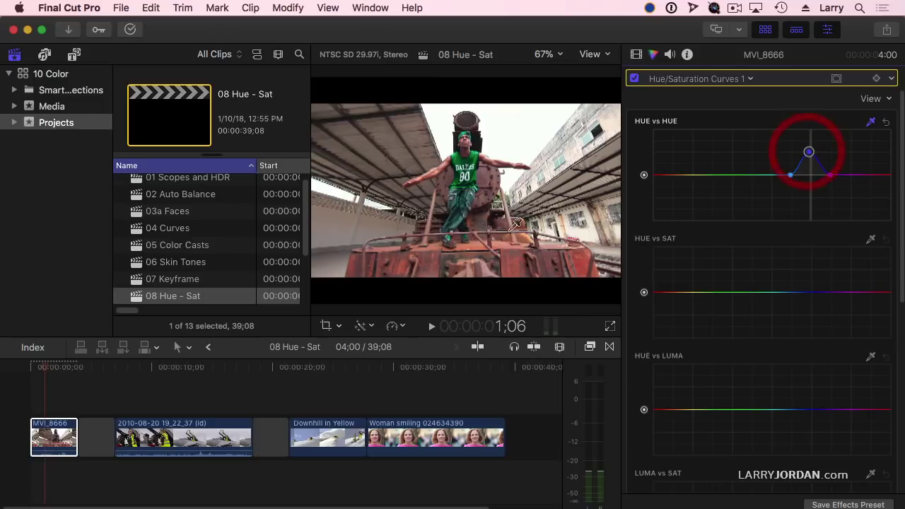
Step: Play MVI_8666 from the start to check the green jersey in motion
{"action": "left_click", "coordinate": [24, 369]}
{"action": "key", "text": "space"}
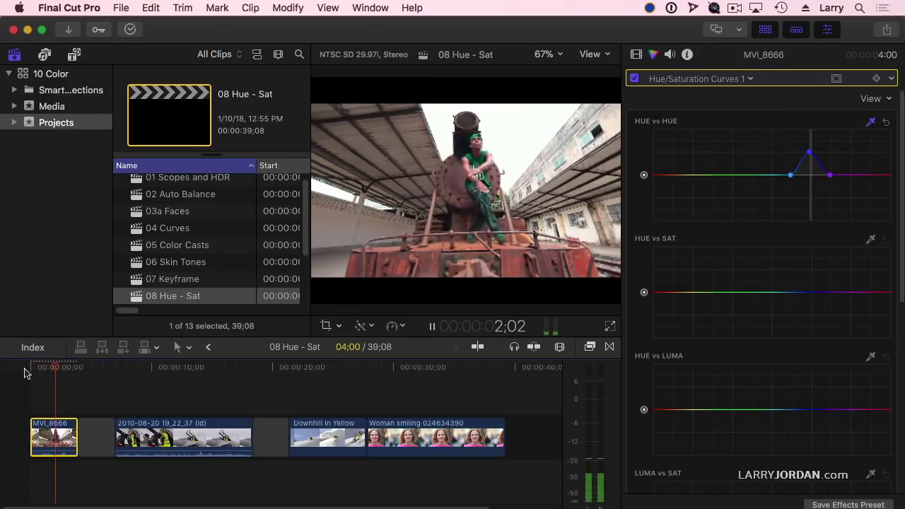
{"action": "key", "text": "space"}
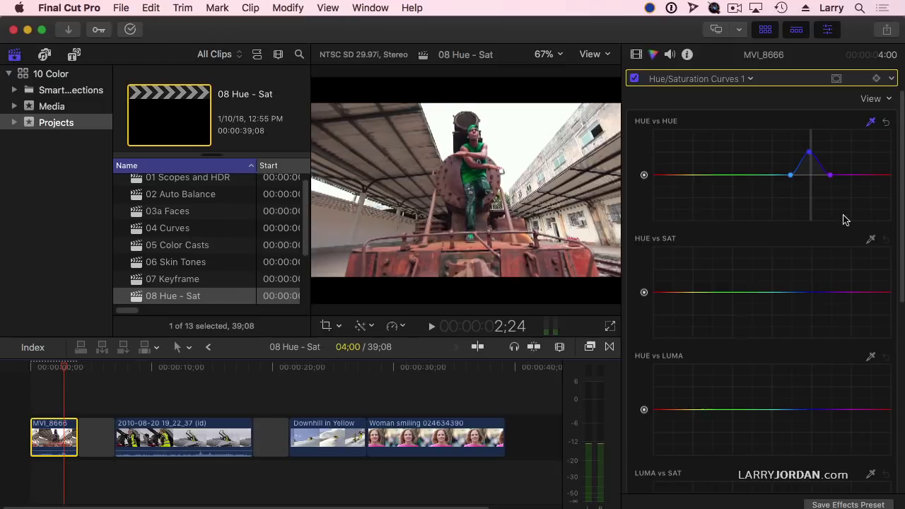
Step: Lower the middle Hue vs Hue point below the line to turn the jersey purple, and play the clip from its start
{"action": "left_click_drag", "start_coordinate": [810, 156], "coordinate": [811, 193]}
{"action": "left_click", "coordinate": [31, 367]}
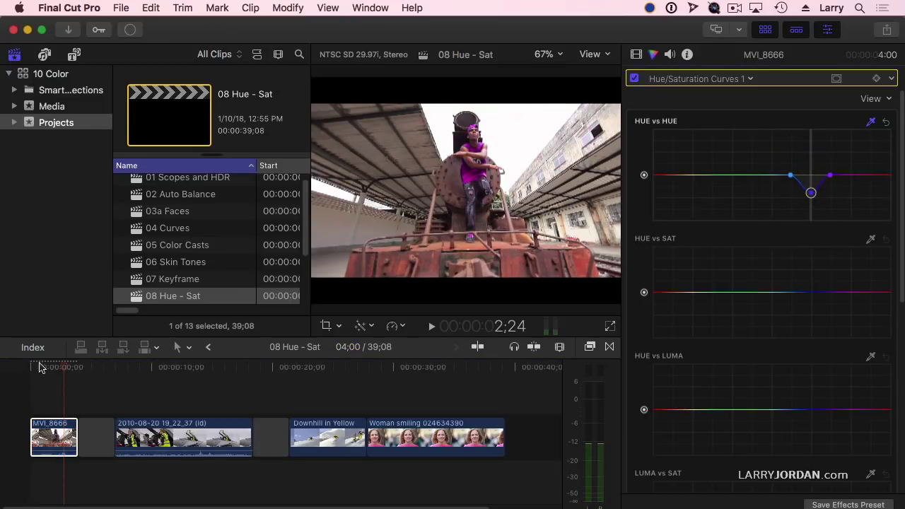
{"action": "key", "text": "space"}
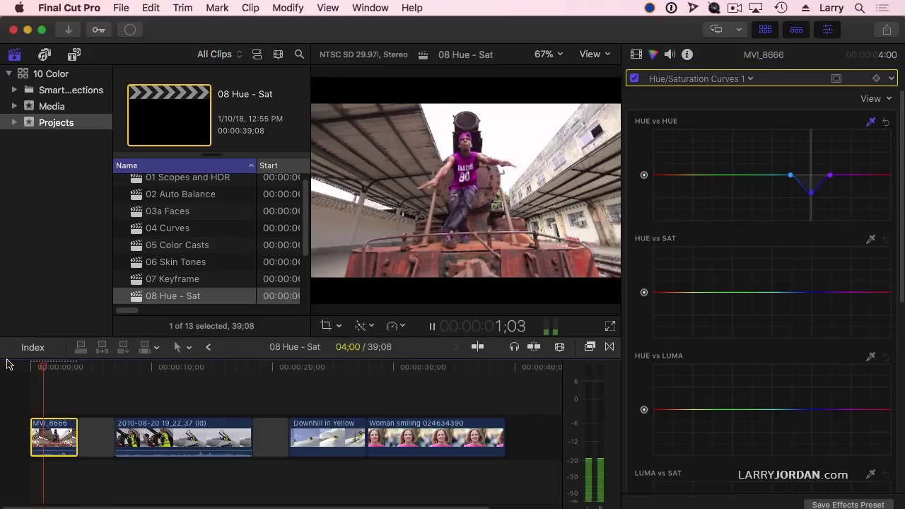
{"action": "key", "text": "space"}
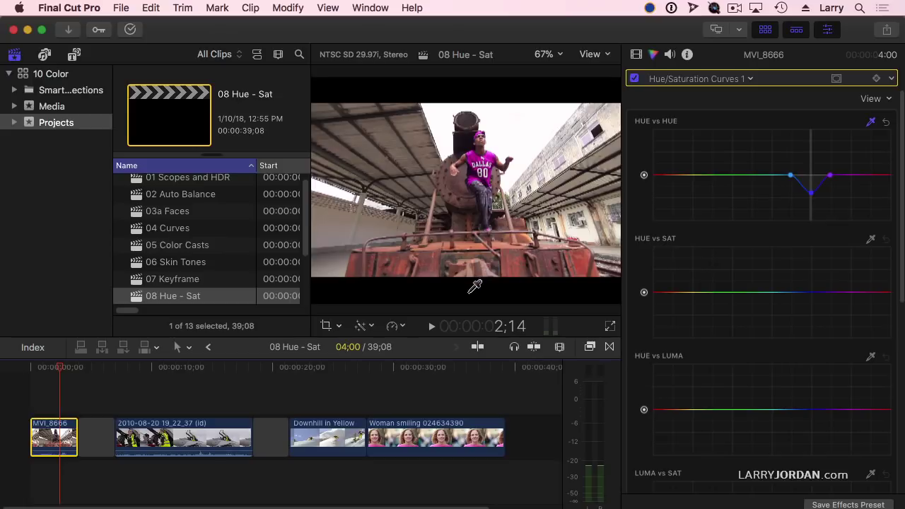
{"action": "left_click", "coordinate": [134, 370]}
{"action": "left_click_drag", "start_coordinate": [134, 370], "coordinate": [124, 389]}
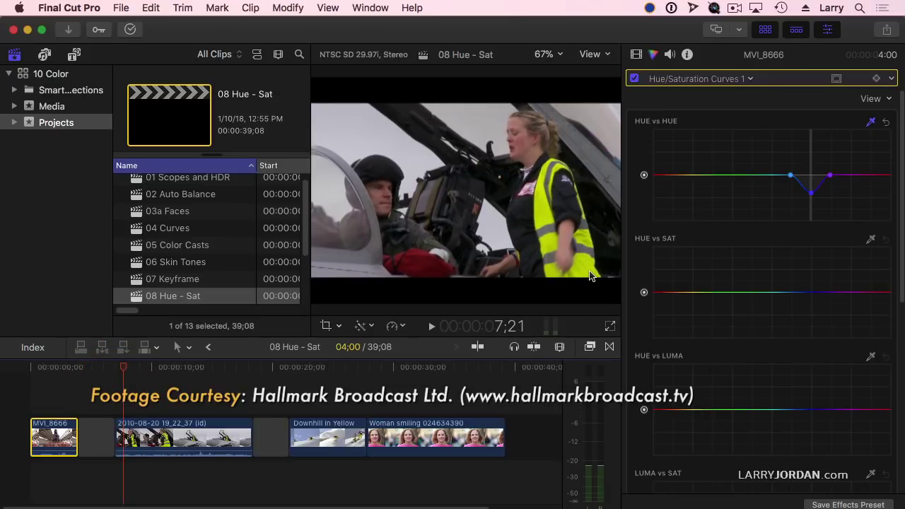
{"action": "left_click", "coordinate": [171, 428]}
{"action": "left_click", "coordinate": [684, 77]}
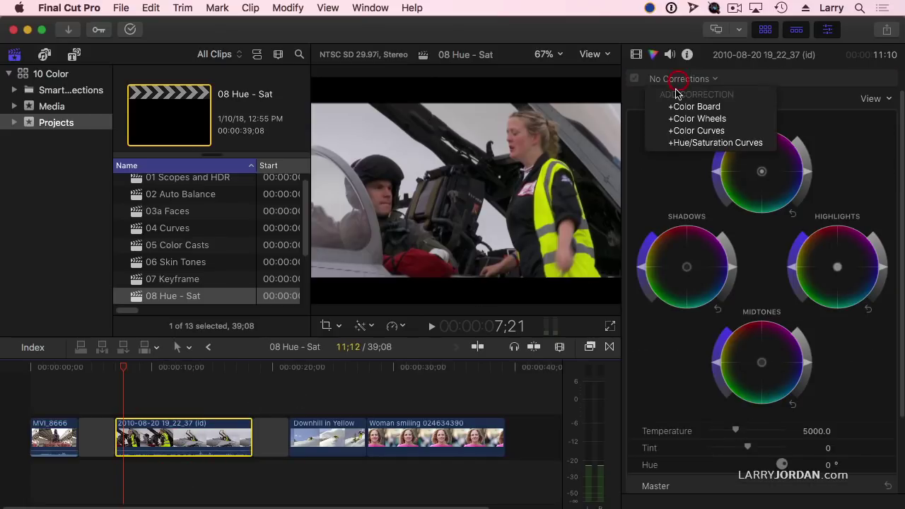
{"action": "left_click", "coordinate": [678, 141]}
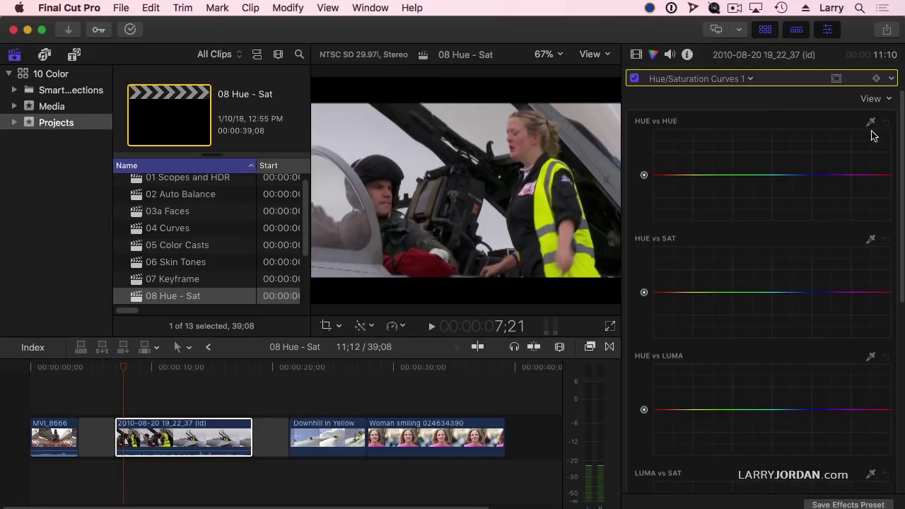
Step: Sample the yellow safety vest for the Hue vs Hue curve and lower its middle point until the vest turns light blue
{"action": "left_click", "coordinate": [872, 122]}
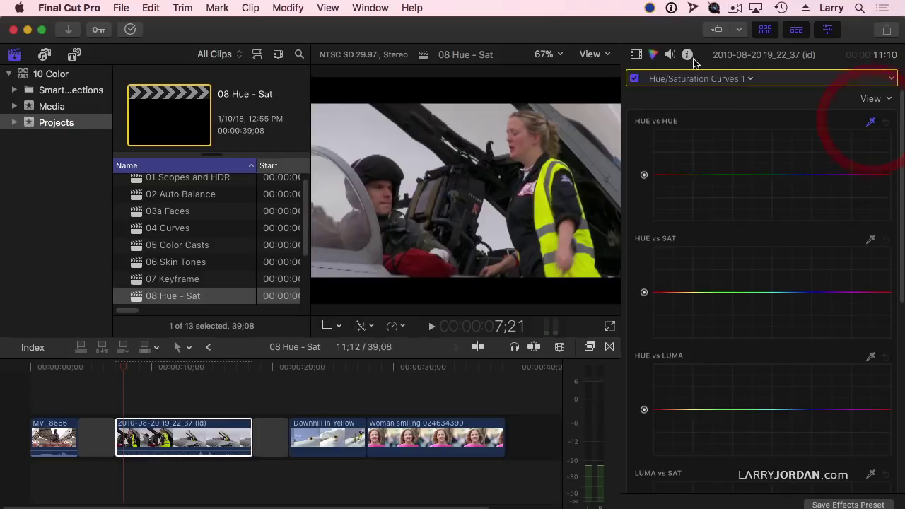
{"action": "left_click", "coordinate": [550, 211]}
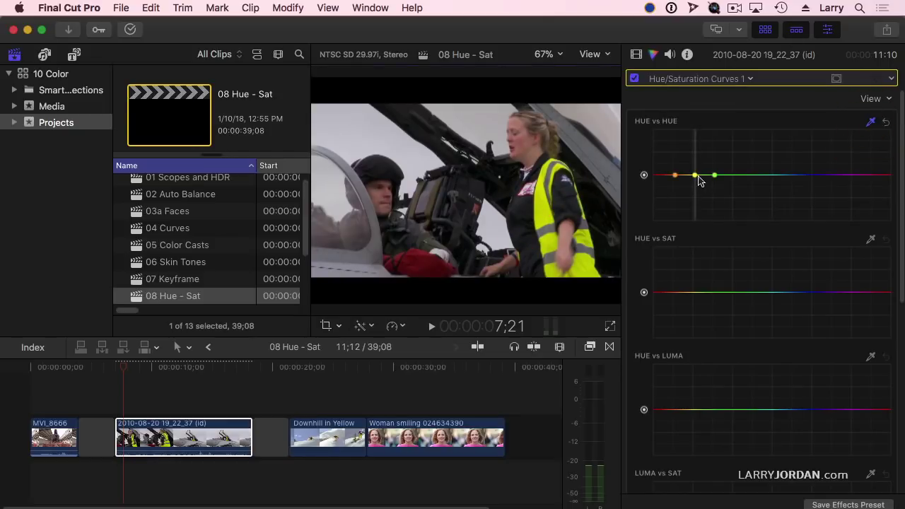
{"action": "left_click_drag", "start_coordinate": [694, 178], "coordinate": [696, 218]}
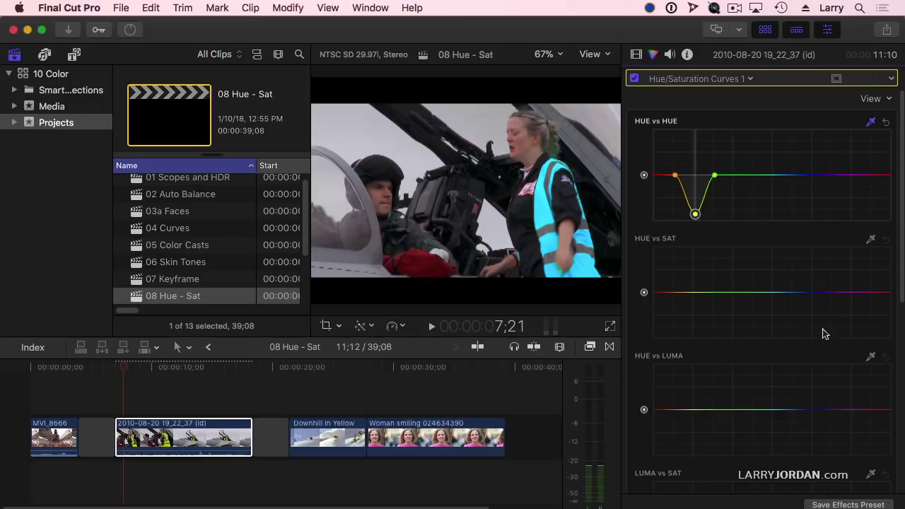
Step: Sample the vest for the Hue vs Luma curve, lower its middle point slightly to darken it, and play the clip from its start
{"action": "left_click", "coordinate": [870, 239]}
{"action": "left_click", "coordinate": [871, 239]}
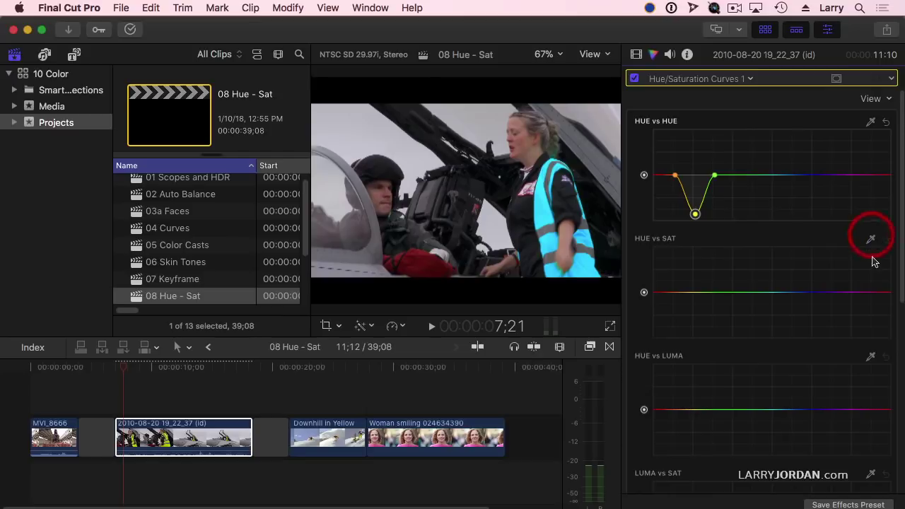
{"action": "left_click", "coordinate": [872, 360]}
{"action": "left_click", "coordinate": [481, 215]}
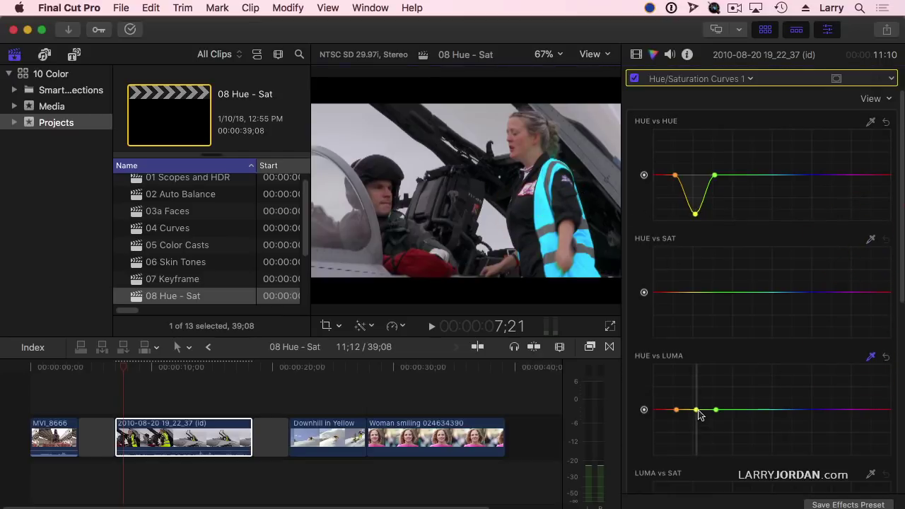
{"action": "left_click_drag", "start_coordinate": [697, 413], "coordinate": [698, 421]}
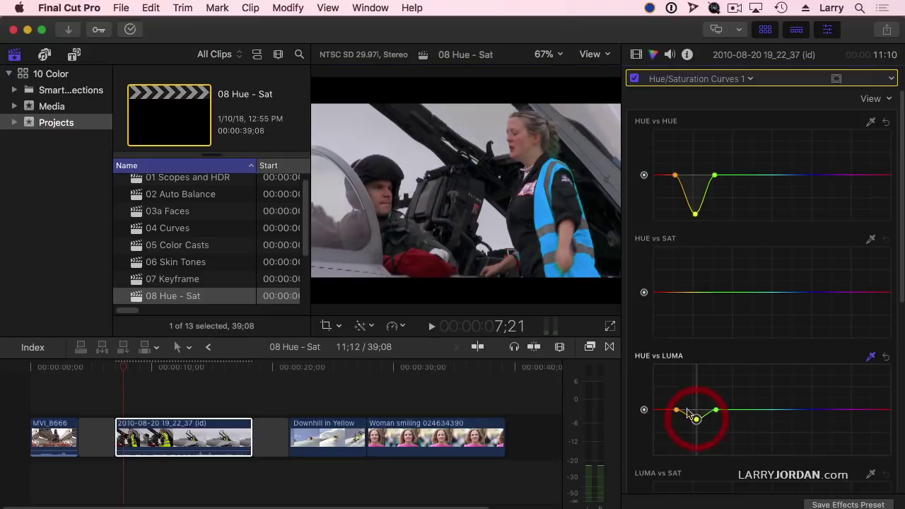
{"action": "left_click", "coordinate": [115, 369]}
{"action": "key", "text": "space"}
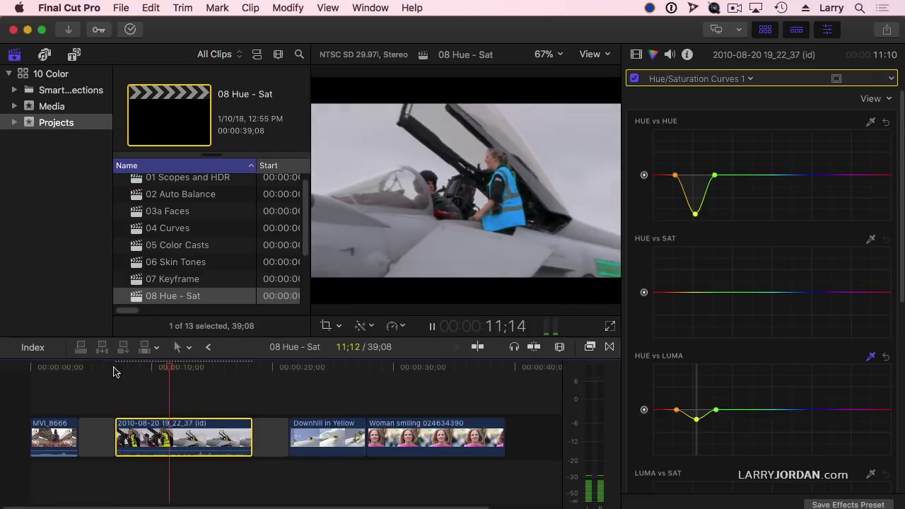
Step: At 9;03, sample the red cloth for the Hue vs Sat curve and raise its point slightly to increase the red saturation
{"action": "left_click", "coordinate": [140, 371]}
{"action": "left_click", "coordinate": [140, 371]}
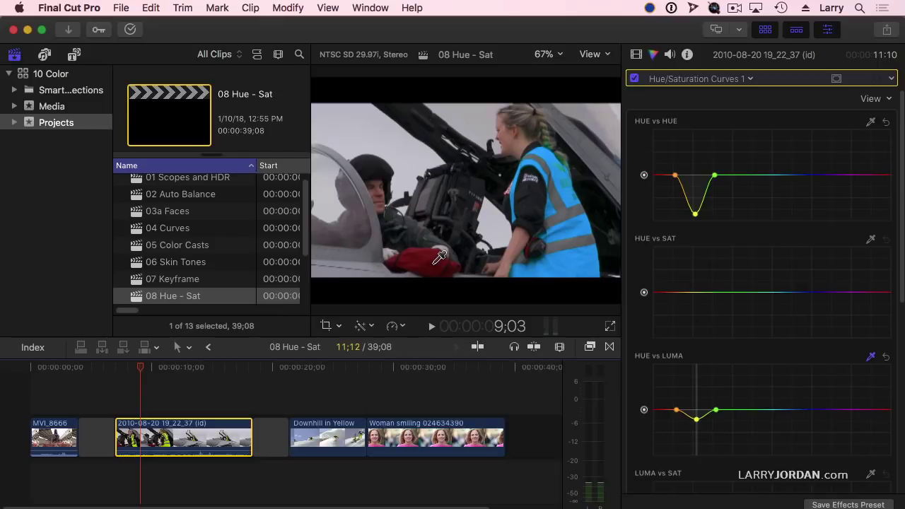
{"action": "left_click", "coordinate": [871, 238]}
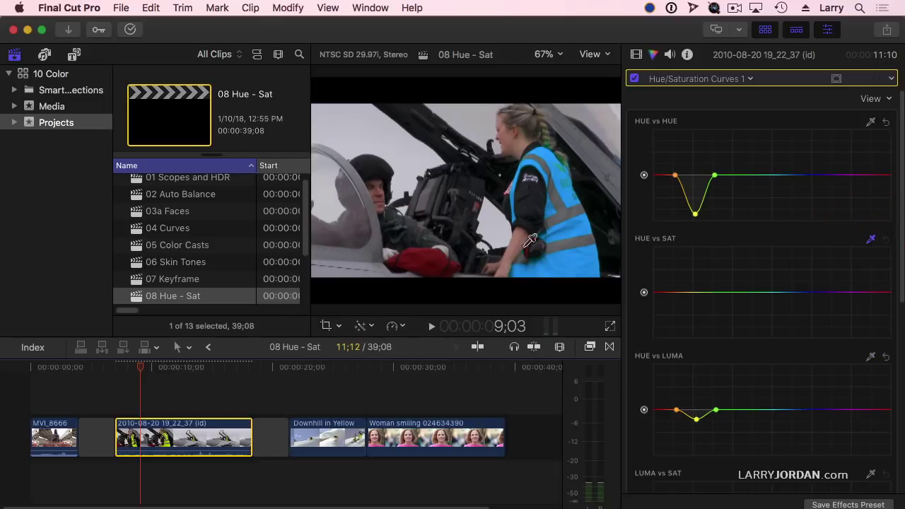
{"action": "left_click", "coordinate": [438, 259]}
{"action": "left_click_drag", "start_coordinate": [662, 293], "coordinate": [663, 278]}
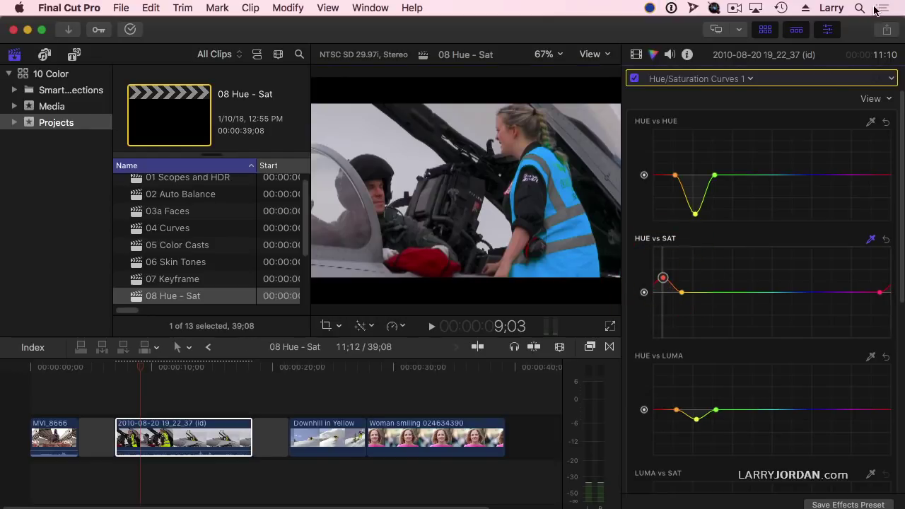
{"action": "mouse_move", "coordinate": [663, 279]}
{"action": "left_mouse_down"}
{"action": "mouse_move", "coordinate": [667, 326]}
{"action": "mouse_move", "coordinate": [664, 278]}
{"action": "left_mouse_up"}
Step: Toggle the Hue/Saturation Curves correction off and on to compare before and after, and view the remaining saturation curves
{"action": "left_click", "coordinate": [634, 79]}
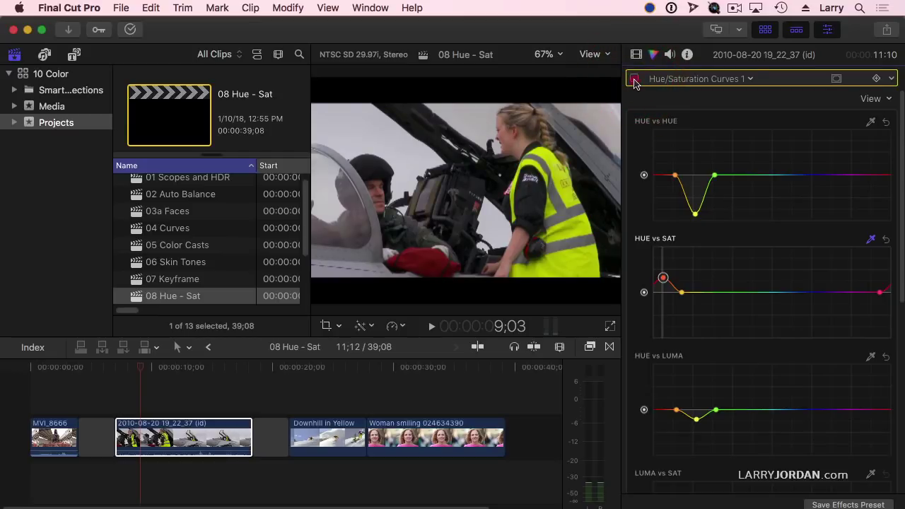
{"action": "left_click", "coordinate": [635, 80]}
{"action": "left_click", "coordinate": [634, 79]}
{"action": "left_click", "coordinate": [634, 79]}
{"action": "scroll", "coordinate": [685, 335], "scroll_direction": "down", "scroll_amount": 5}
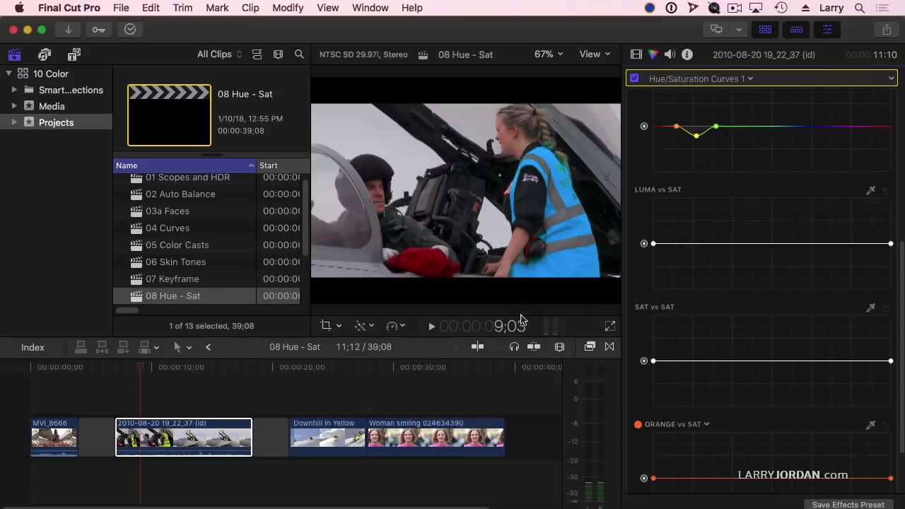
Step: Select the Downhill in Yellow clip and play it from near its start
{"action": "left_click", "coordinate": [334, 367]}
{"action": "left_click", "coordinate": [323, 440]}
{"action": "left_click", "coordinate": [295, 369]}
{"action": "key", "text": "space"}
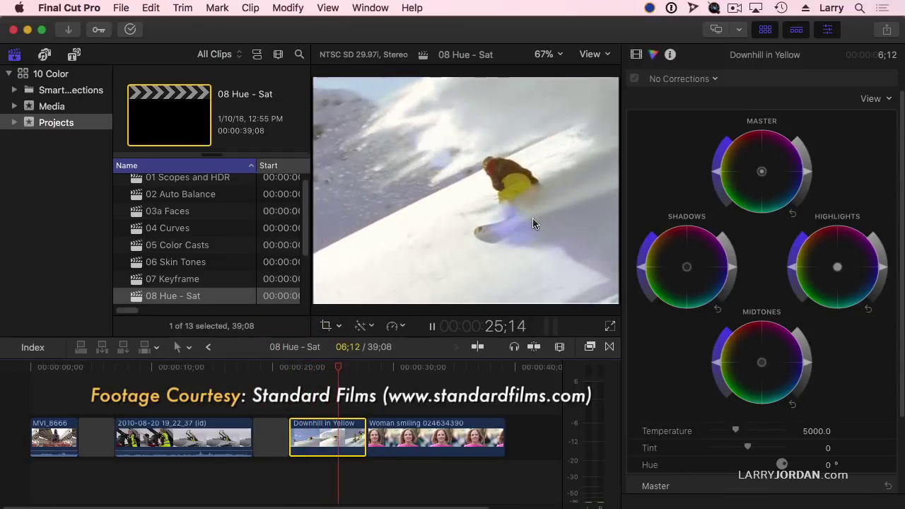
{"action": "key", "text": "space"}
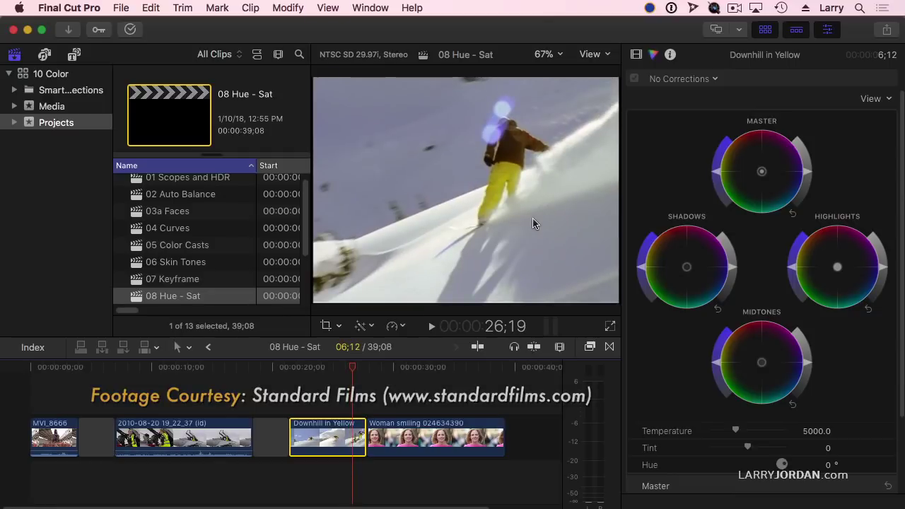
Step: Park the playhead at 27;06 and add a Hue/Saturation Curves correction to the Downhill in Yellow clip
{"action": "left_click_drag", "start_coordinate": [322, 374], "coordinate": [360, 368]}
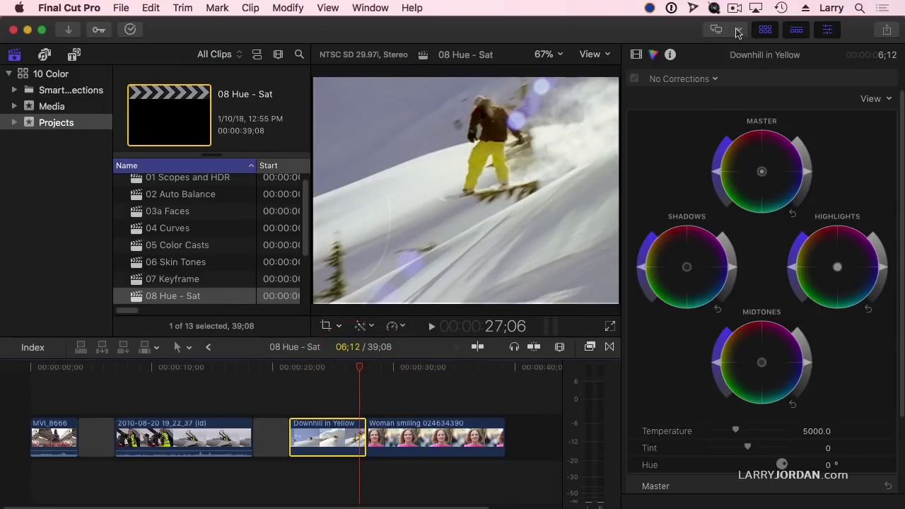
{"action": "left_click", "coordinate": [686, 78]}
{"action": "left_click", "coordinate": [689, 144]}
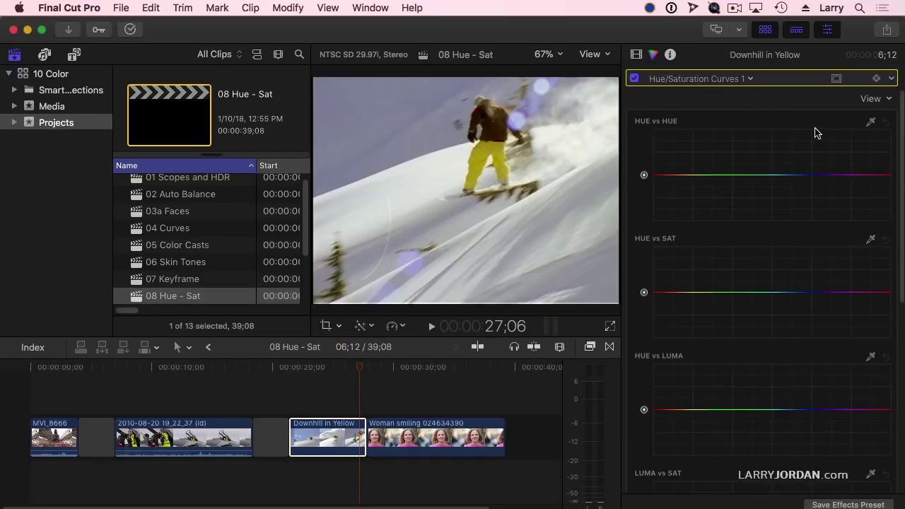
Step: Sample the snowboarder's yellow pants for the Hue vs Hue curve and raise the yellow point until the pants turn pink
{"action": "left_click", "coordinate": [872, 123]}
{"action": "left_click", "coordinate": [485, 152]}
{"action": "left_click_drag", "start_coordinate": [690, 174], "coordinate": [695, 161]}
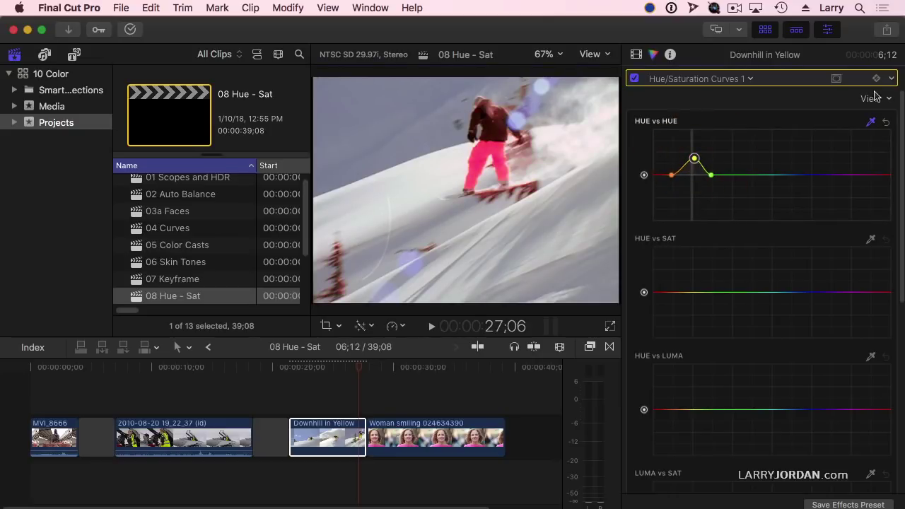
Step: Sample the snowboarder's pants for the Hue vs Sat curve and lower the yellow point slightly to reduce their saturation
{"action": "left_click", "coordinate": [871, 239]}
{"action": "left_click", "coordinate": [481, 160]}
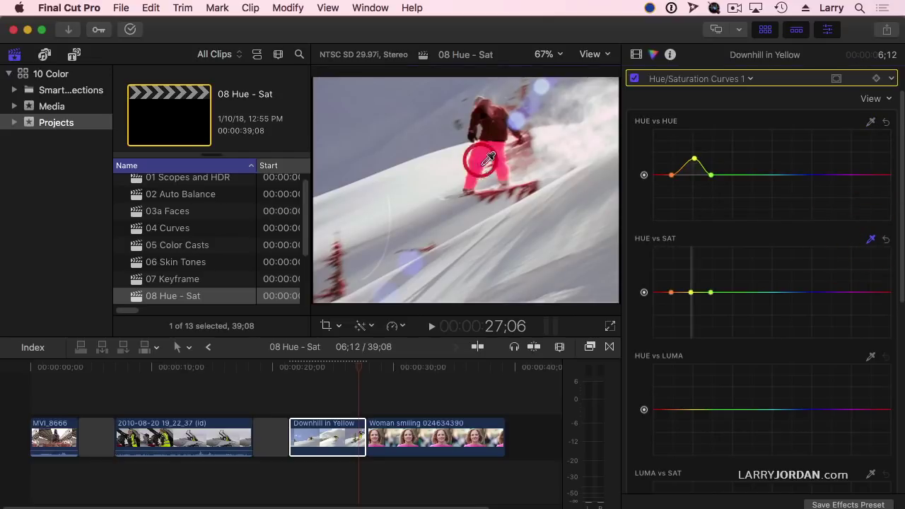
{"action": "left_click_drag", "start_coordinate": [692, 295], "coordinate": [692, 301]}
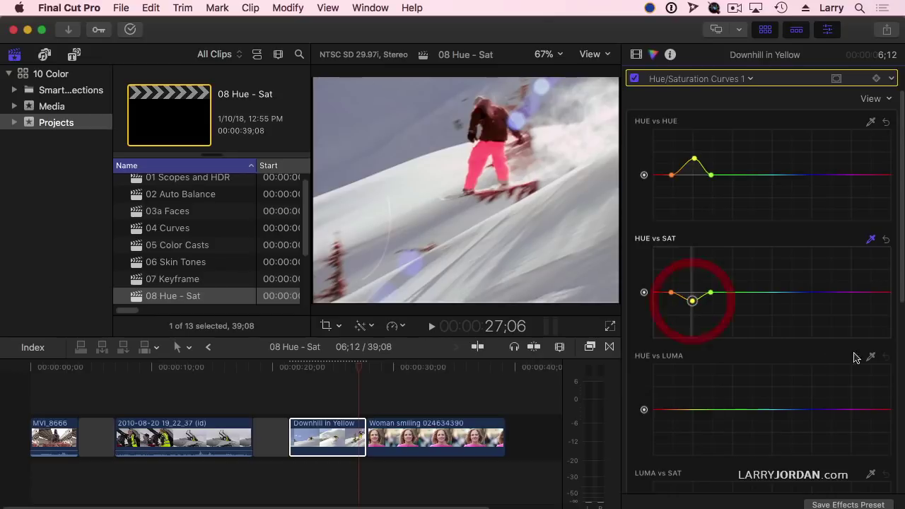
Step: Sample the snowboarder's pants for the Hue vs Luma curve and raise the yellow point very slightly to brighten them
{"action": "left_click", "coordinate": [870, 356]}
{"action": "left_click", "coordinate": [491, 155]}
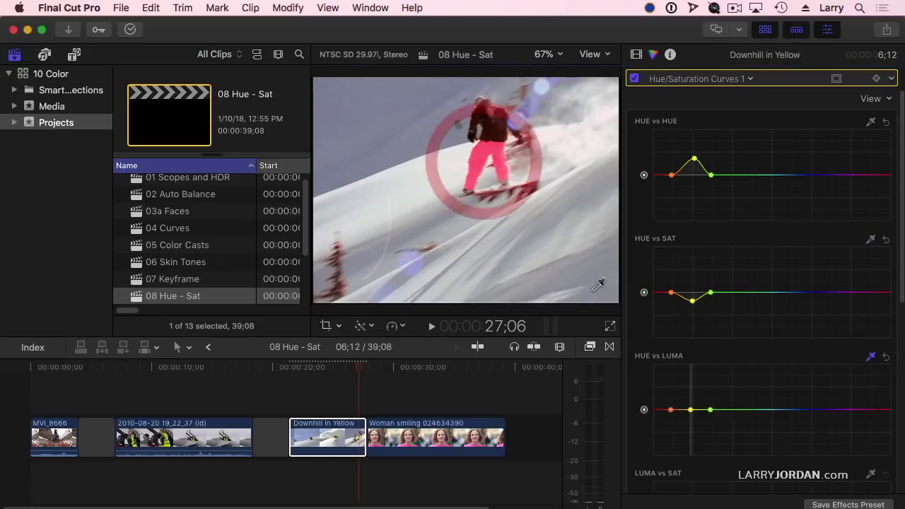
{"action": "left_click_drag", "start_coordinate": [692, 415], "coordinate": [691, 411]}
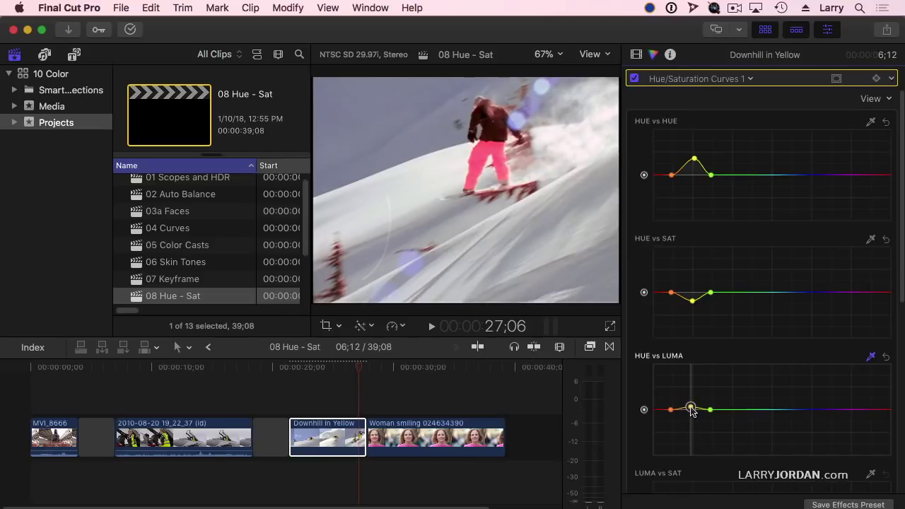
{"action": "left_click", "coordinate": [691, 409]}
Step: Play the corrected Downhill in Yellow clip from just before its start and check the frame at 22;16
{"action": "left_click", "coordinate": [280, 368]}
{"action": "key", "text": "space"}
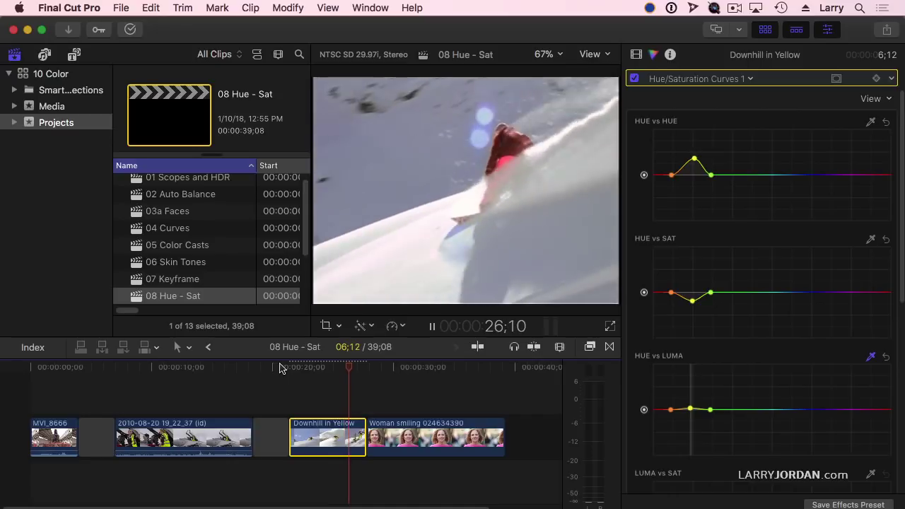
{"action": "key", "text": "space"}
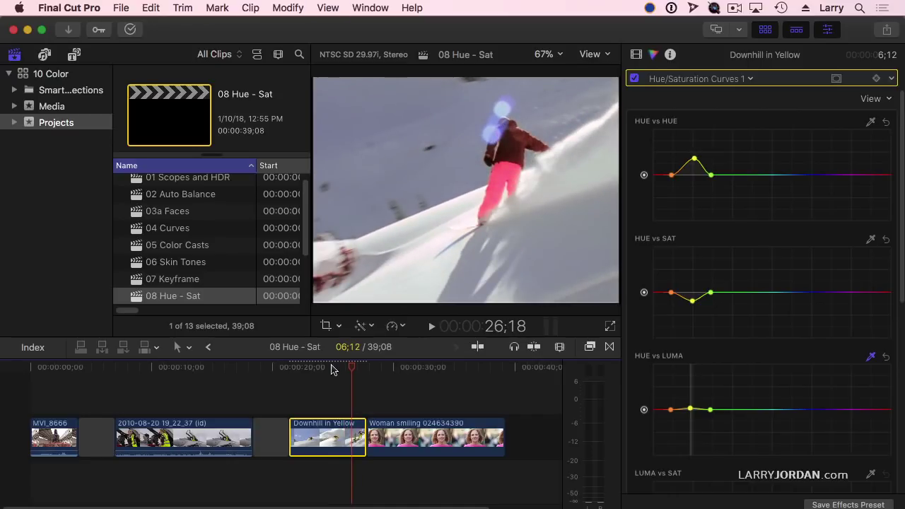
{"action": "left_click", "coordinate": [303, 367]}
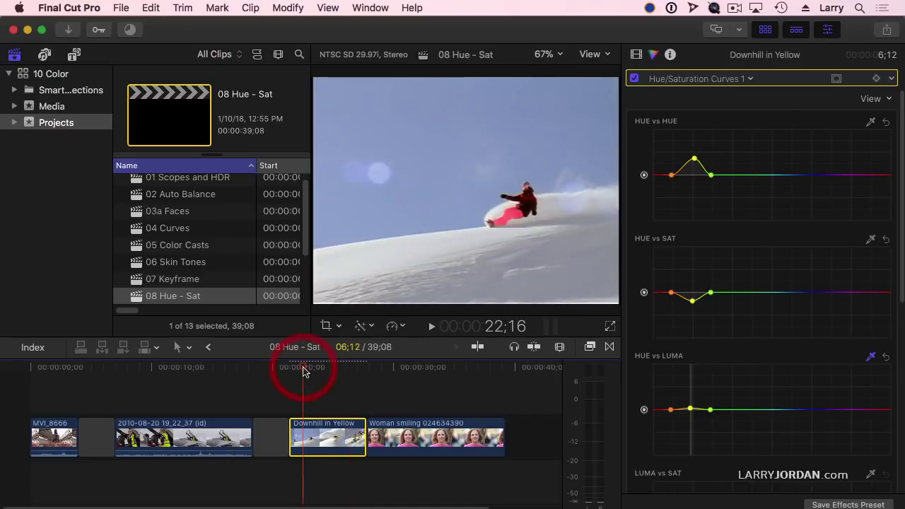
Step: Park the playhead at 31;25, select the Woman smiling clip and add a Hue/Saturation Curves correction to it
{"action": "left_click", "coordinate": [415, 367]}
{"action": "left_click", "coordinate": [466, 433]}
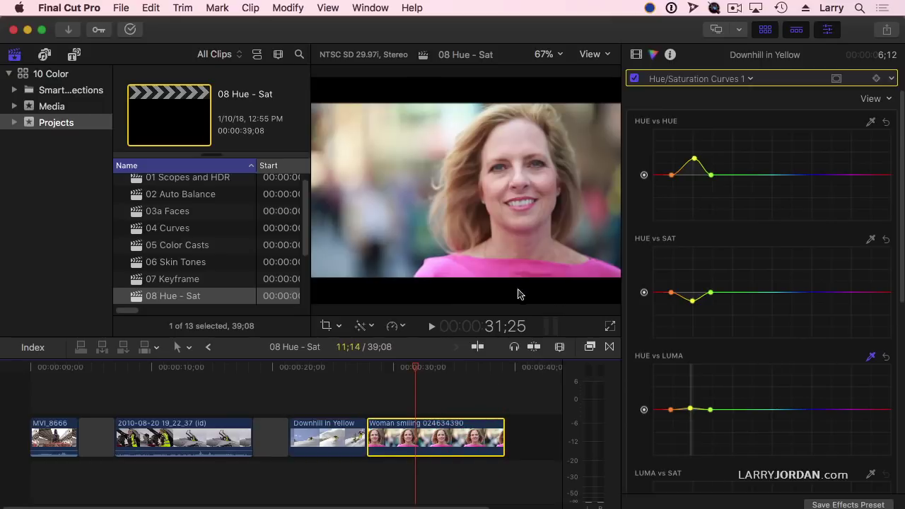
{"action": "left_click", "coordinate": [675, 78]}
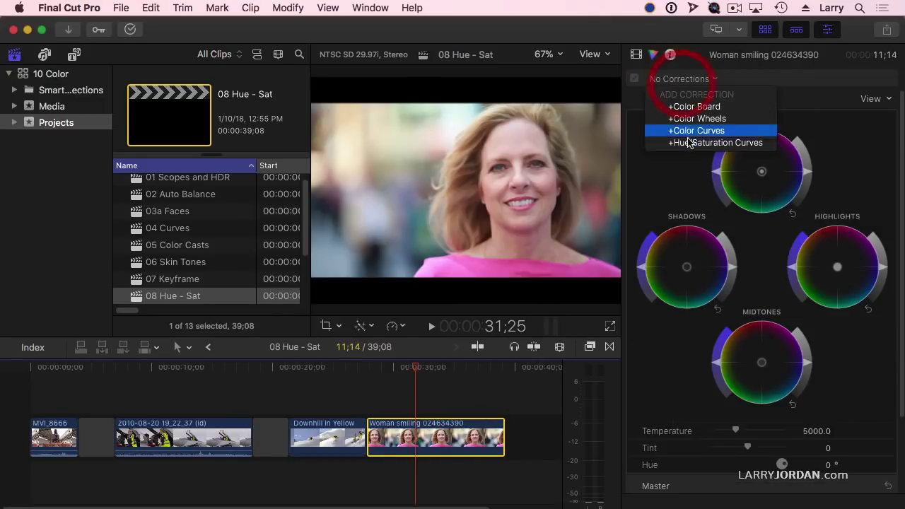
{"action": "left_click", "coordinate": [689, 142]}
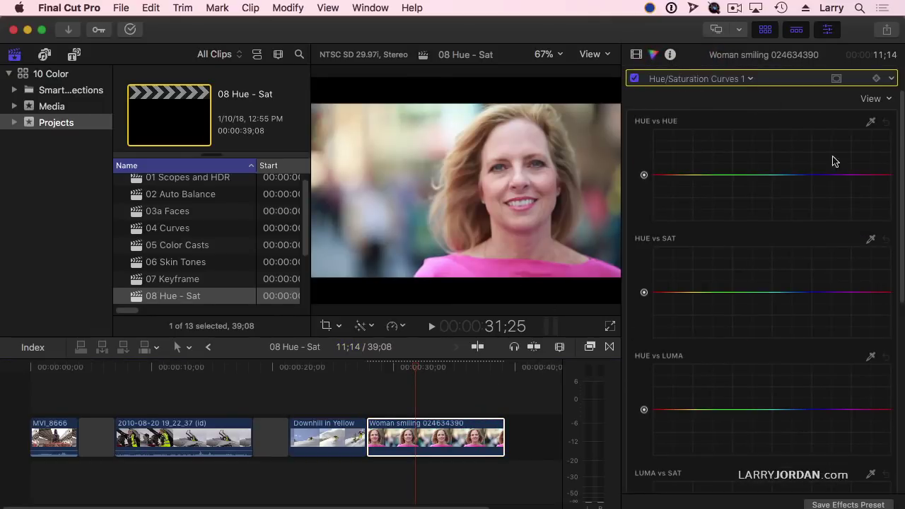
Step: Sample the woman's pink top for the Hue vs Hue curve and raise the magenta point to shift the top to purple
{"action": "left_click", "coordinate": [871, 121]}
{"action": "left_click", "coordinate": [513, 267]}
{"action": "left_click_drag", "start_coordinate": [865, 176], "coordinate": [867, 161]}
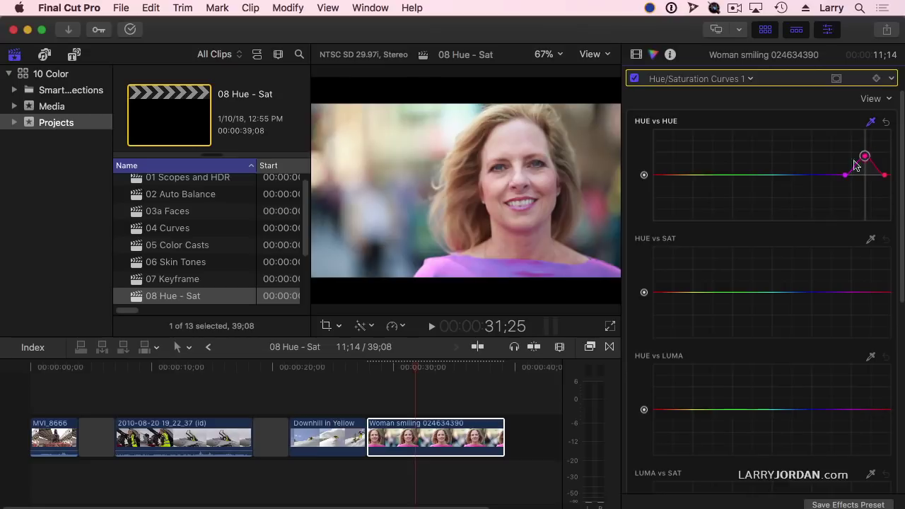
Step: Add a shape mask to the correction and reshape it into a wide, low rectangle with a narrow feather around the woman's top
{"action": "left_click", "coordinate": [838, 79]}
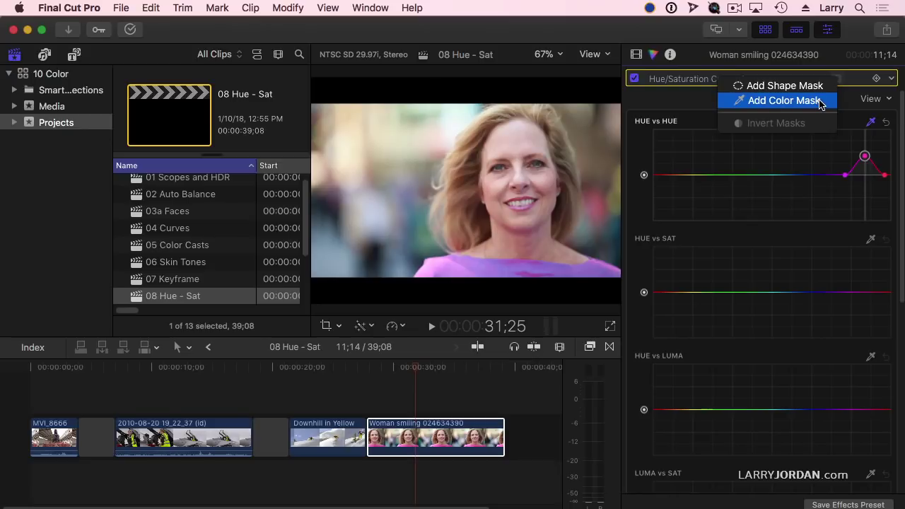
{"action": "left_click", "coordinate": [819, 90]}
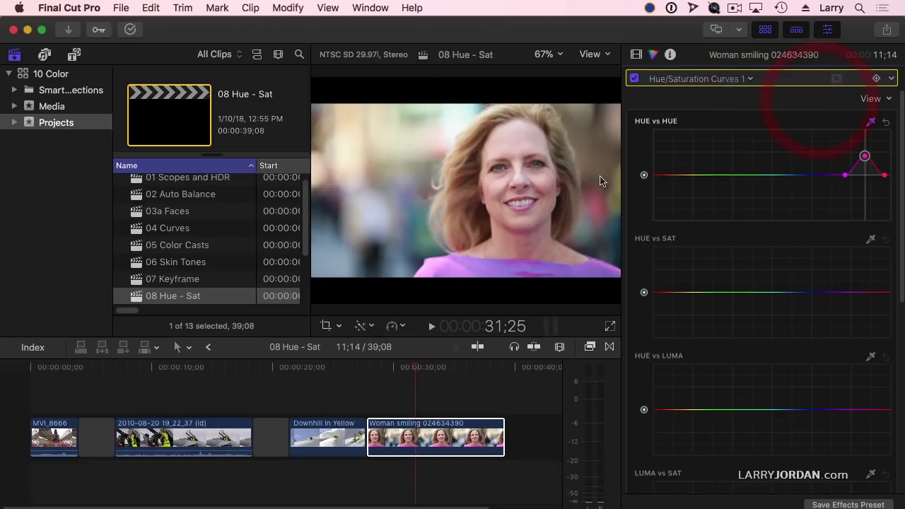
{"action": "left_click_drag", "start_coordinate": [447, 150], "coordinate": [344, 142]}
{"action": "left_click_drag", "start_coordinate": [460, 204], "coordinate": [397, 277]}
{"action": "mouse_move", "coordinate": [521, 233]}
{"action": "left_mouse_down"}
{"action": "mouse_move", "coordinate": [521, 252]}
{"action": "mouse_move", "coordinate": [529, 243]}
{"action": "left_mouse_up"}
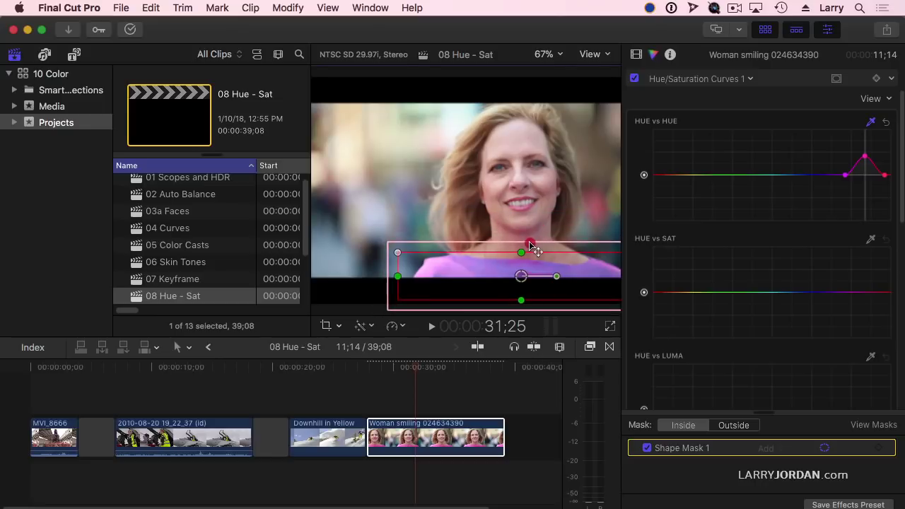
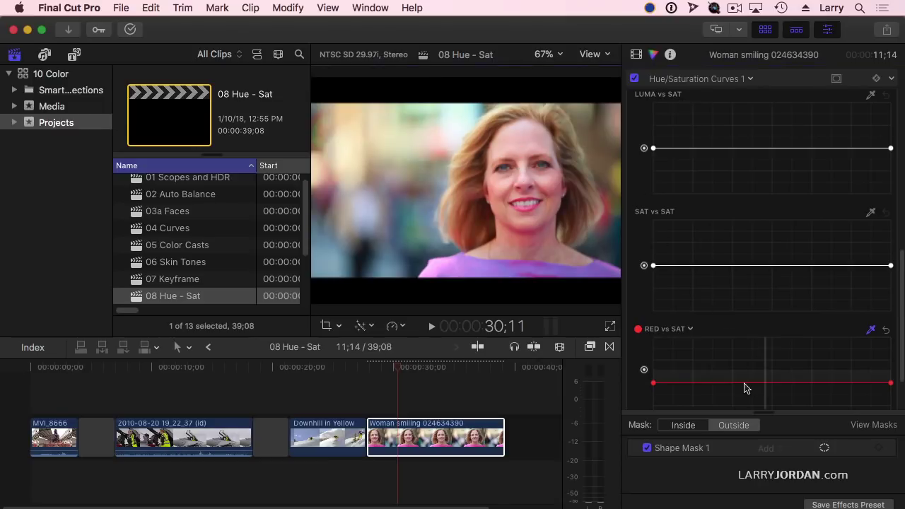
Step: For the area outside the mask, add a point on each side of the sampled Red vs Sat color and raise the middle slightly
{"action": "left_click", "coordinate": [724, 383]}
{"action": "left_click", "coordinate": [808, 382]}
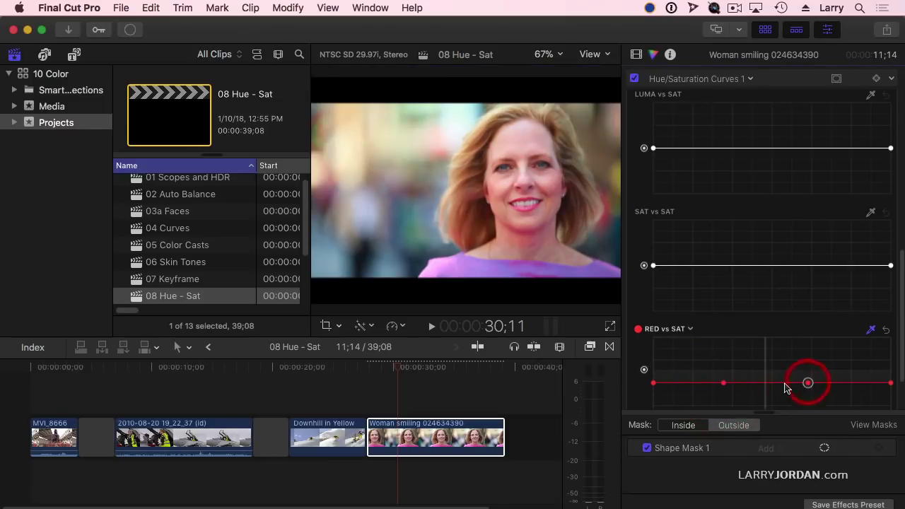
{"action": "left_click_drag", "start_coordinate": [766, 384], "coordinate": [765, 375]}
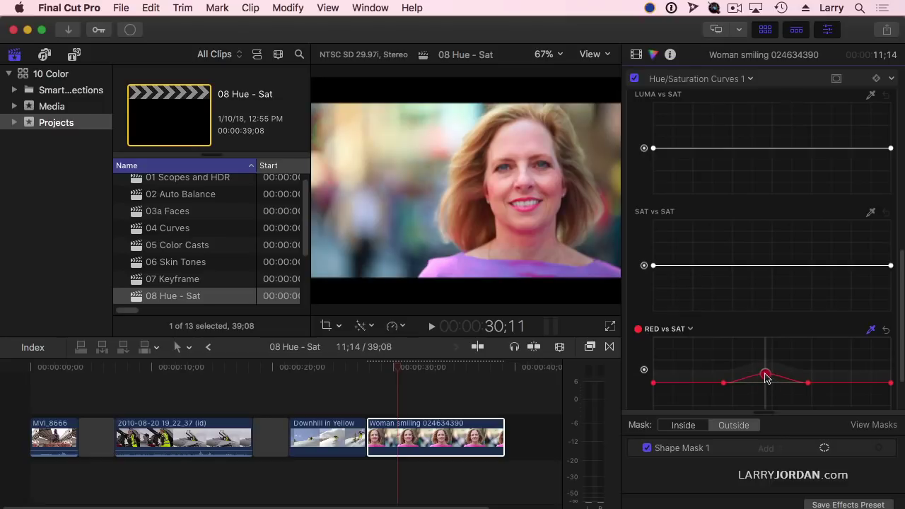
Step: Play the Woman smiling clip from its start to review the masked color changes
{"action": "left_click", "coordinate": [363, 366]}
{"action": "key", "text": "space"}
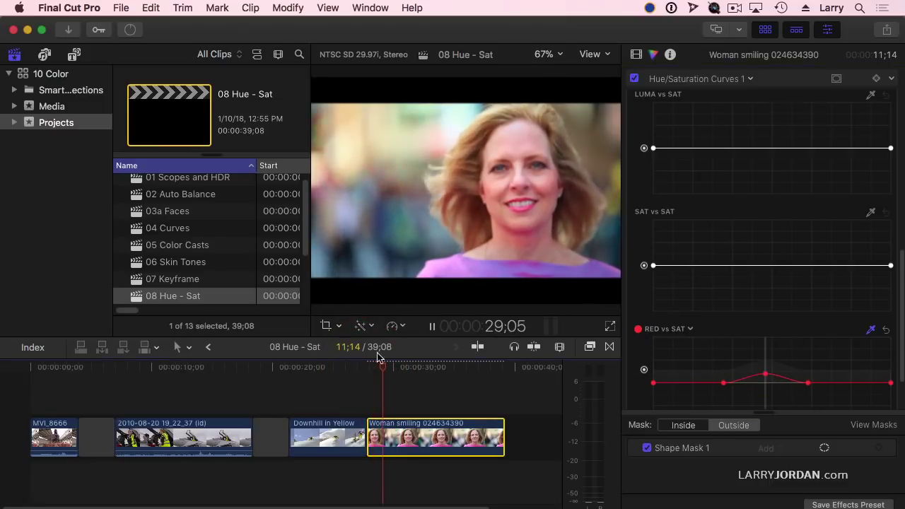
{"action": "key", "text": "space"}
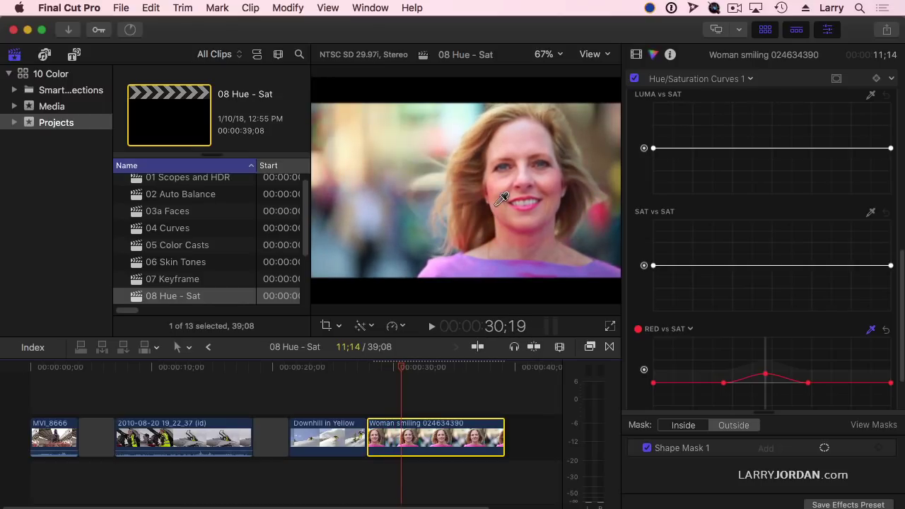
{"action": "key", "text": "space"}
{"action": "key", "text": "space"}
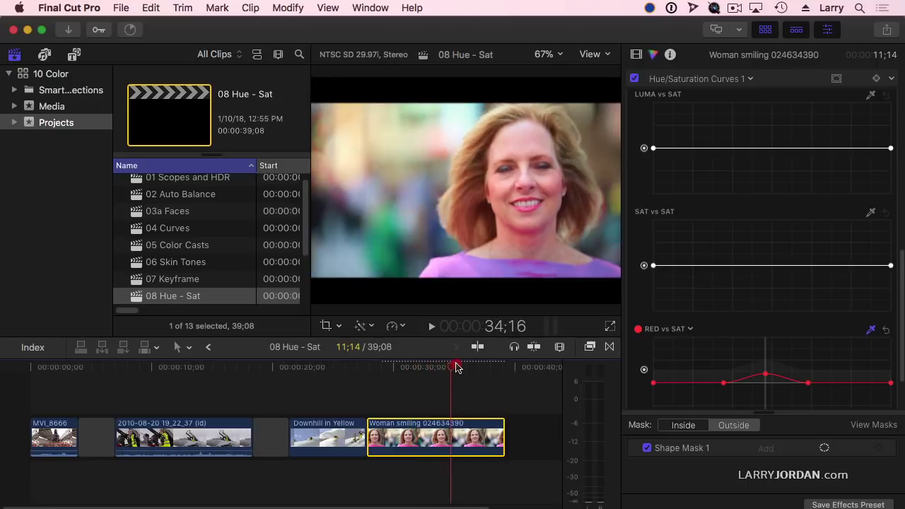
Step: Park the playhead at 33;21, sample the green background figure for the outside Hue vs Sat curve and lower its point to desaturate it
{"action": "left_click", "coordinate": [433, 368]}
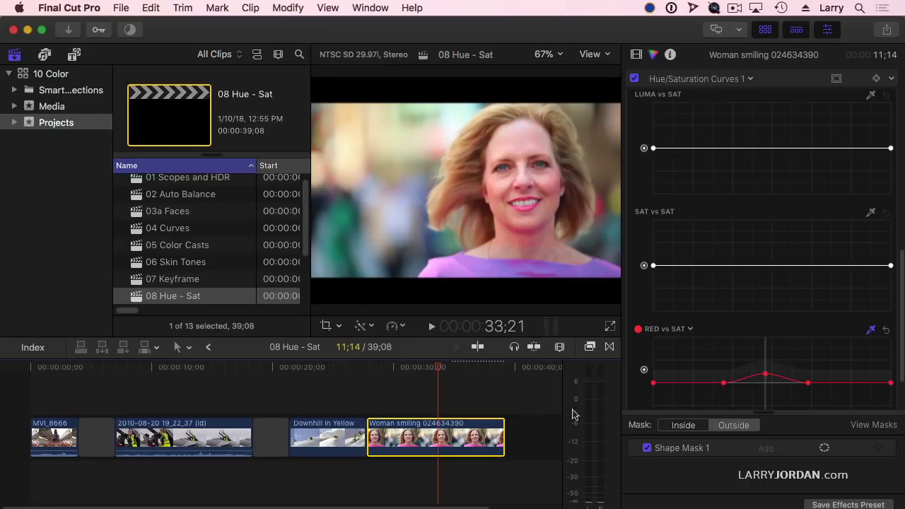
{"action": "scroll", "coordinate": [902, 253], "scroll_direction": "up", "scroll_amount": 5}
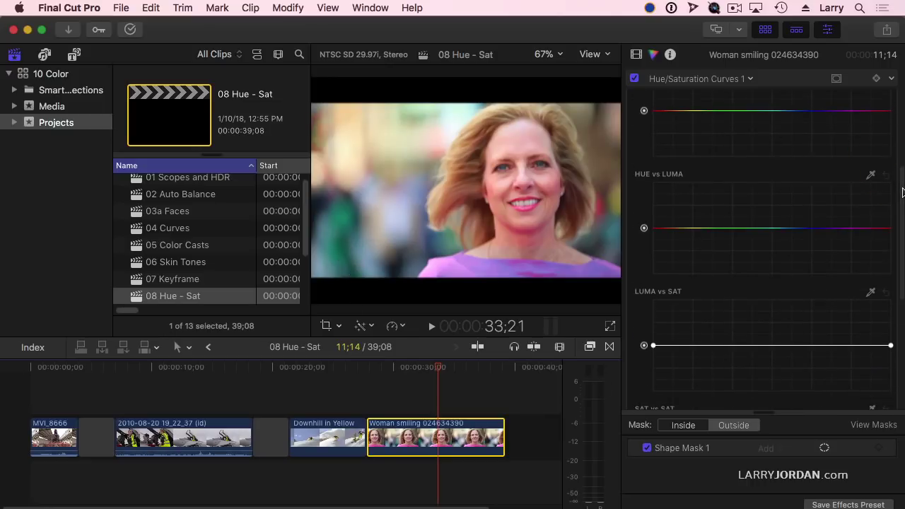
{"action": "scroll", "coordinate": [848, 205], "scroll_direction": "up", "scroll_amount": 4}
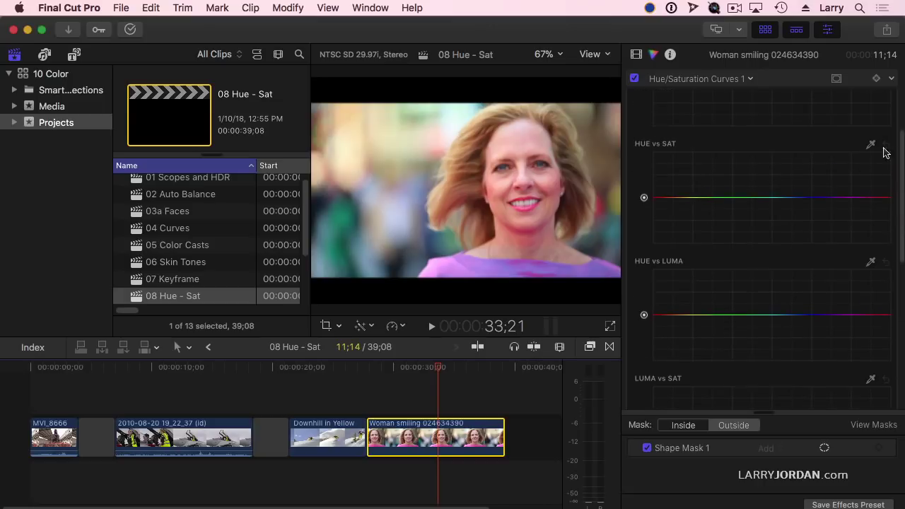
{"action": "left_click", "coordinate": [868, 145]}
{"action": "left_click", "coordinate": [344, 223]}
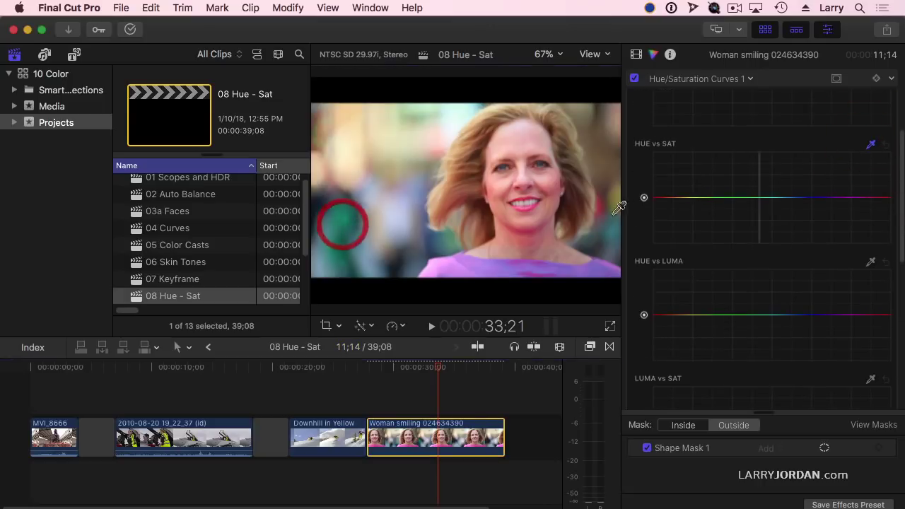
{"action": "left_click_drag", "start_coordinate": [761, 199], "coordinate": [759, 216]}
Step: Play the Woman smiling clip from its start to check the desaturated green in the background
{"action": "left_click", "coordinate": [368, 367]}
{"action": "key", "text": "space"}
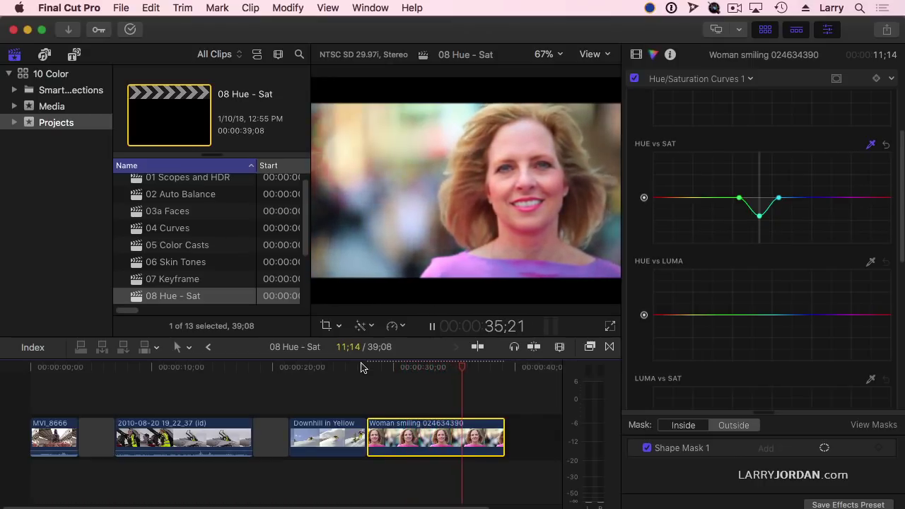
{"action": "key", "text": "space"}
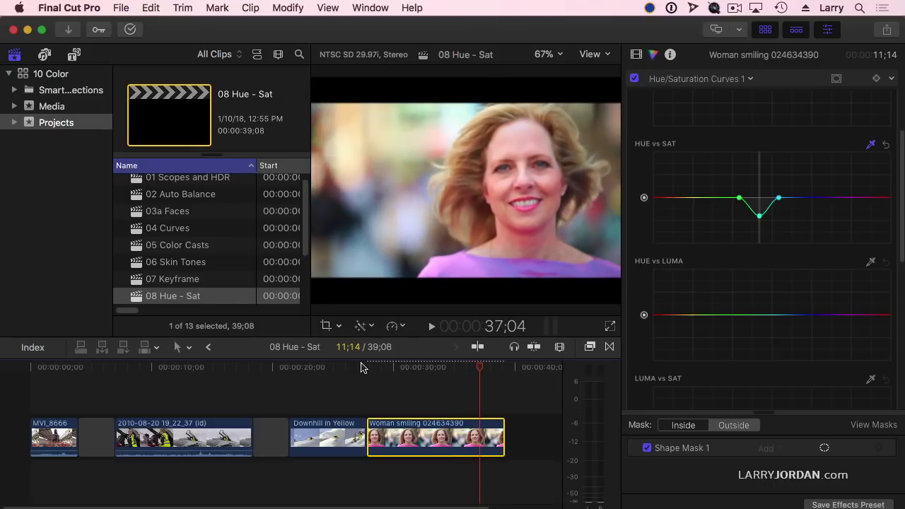